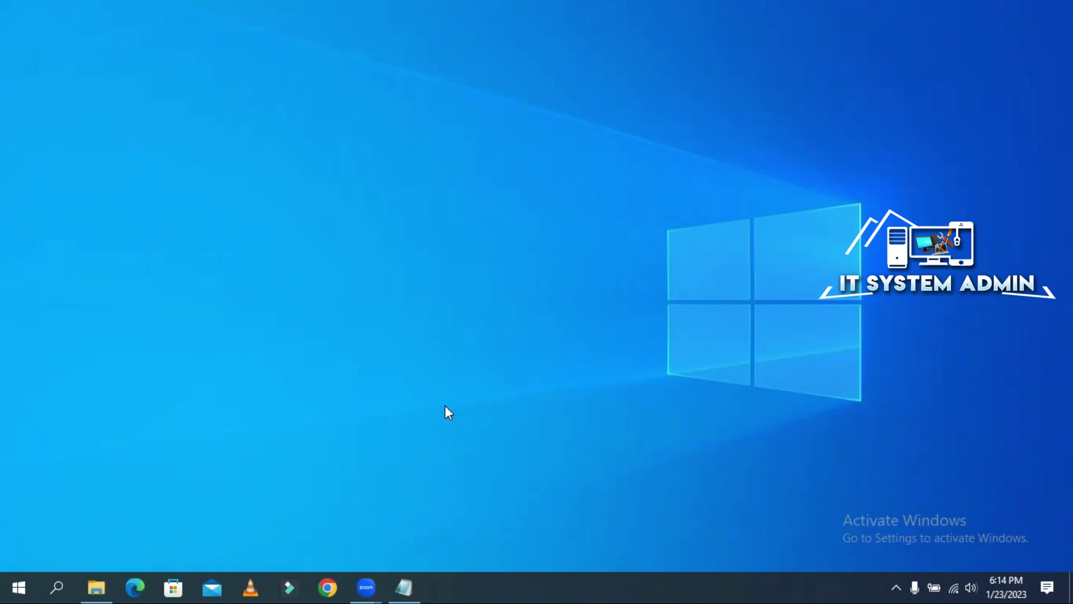
# Launch Chrome from the taskbar and open its three-dot main menu.
pyautogui.click(327, 587)
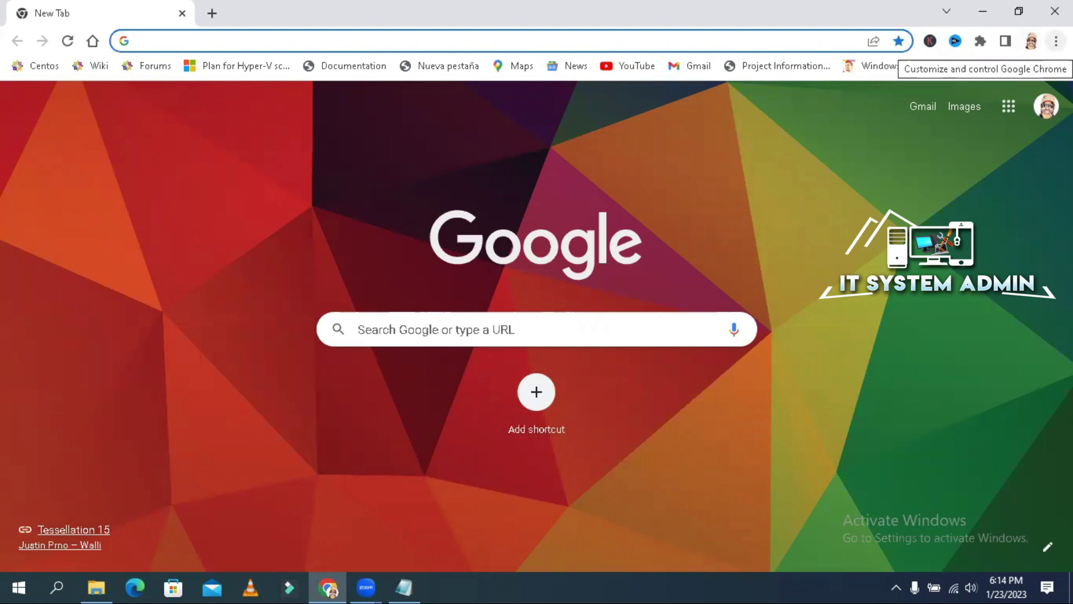
pyautogui.click(1056, 41)
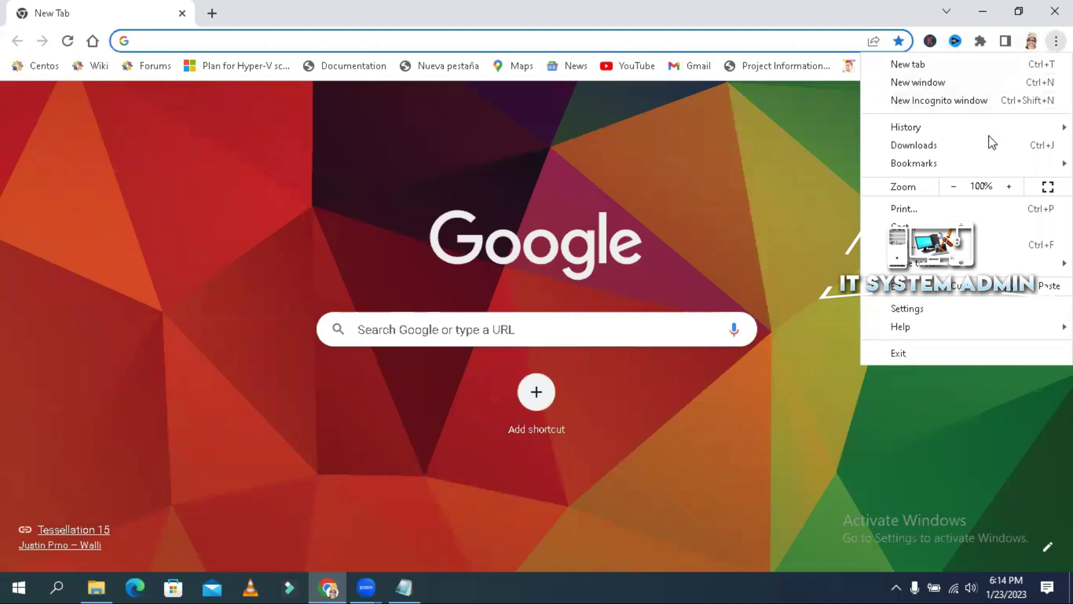
# In Settings > On startup, remove the Professional IT Training startup page entry.
pyautogui.click(921, 309)
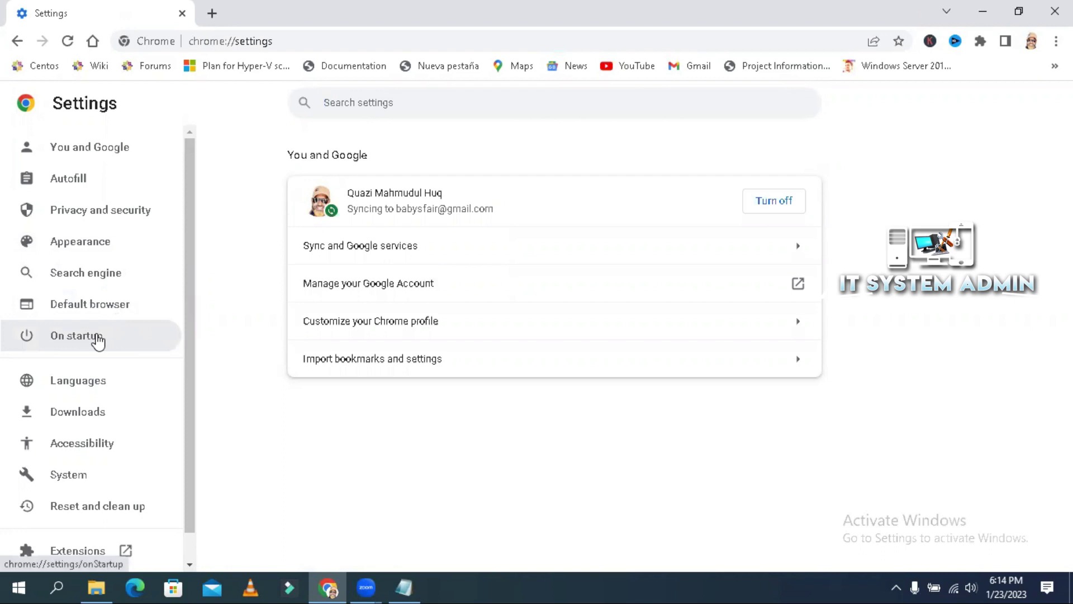
pyautogui.click(98, 340)
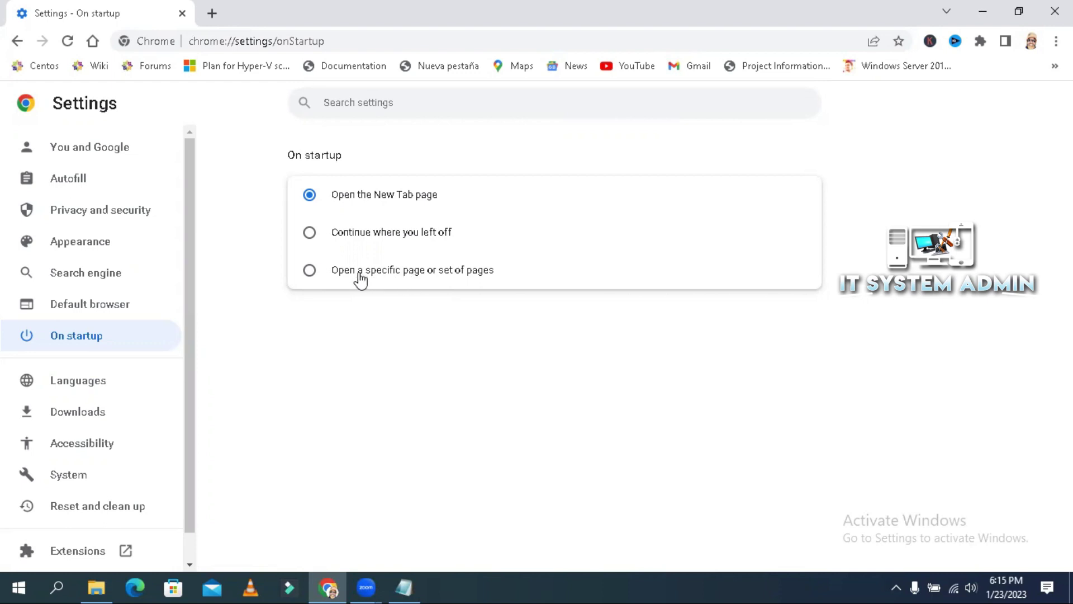
pyautogui.click(310, 271)
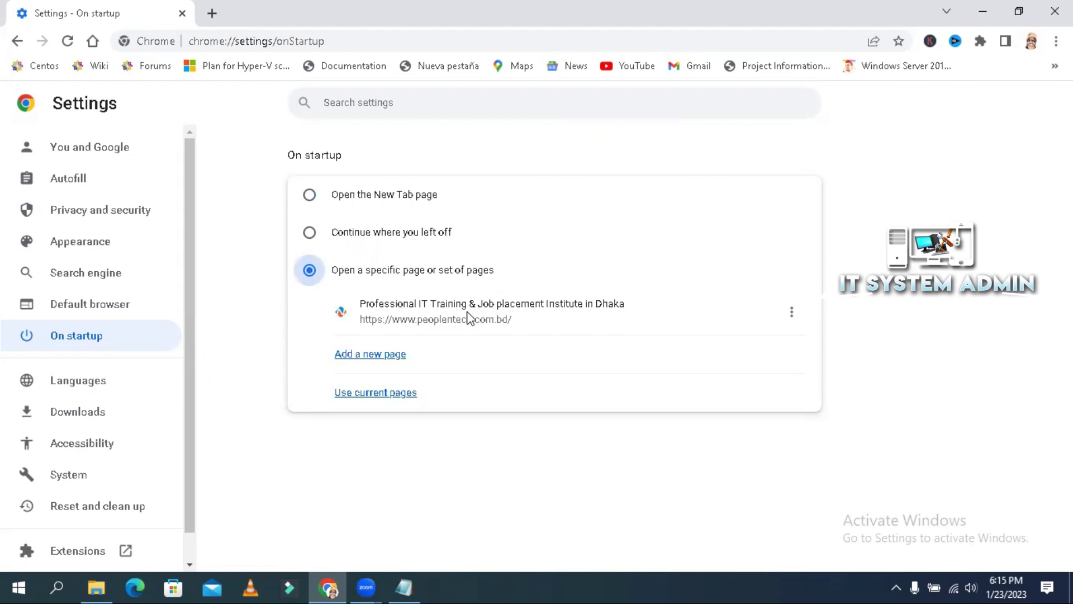
pyautogui.click(793, 313)
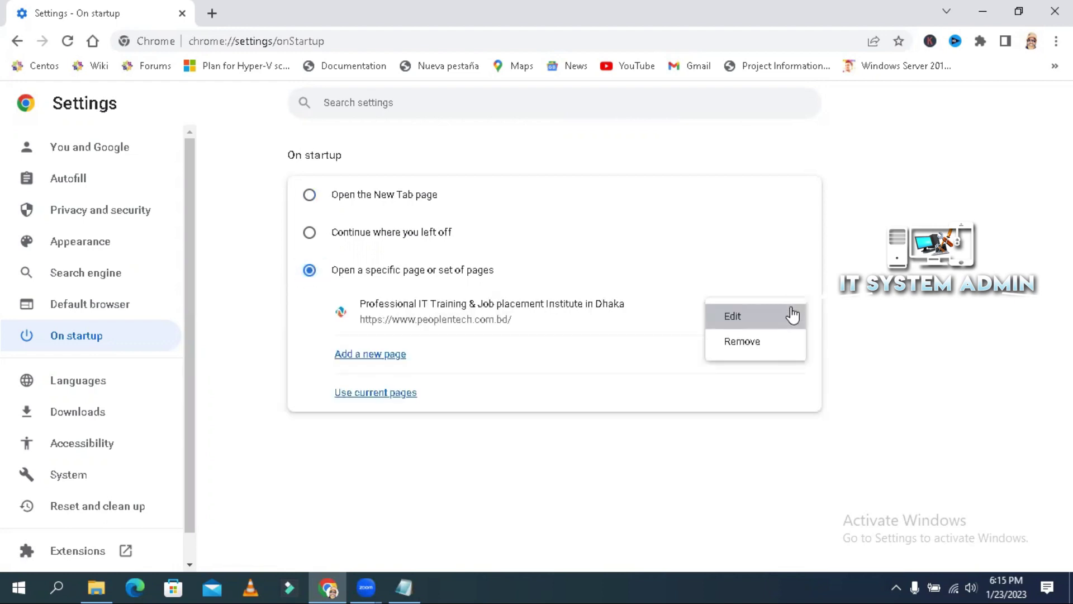
pyautogui.click(747, 344)
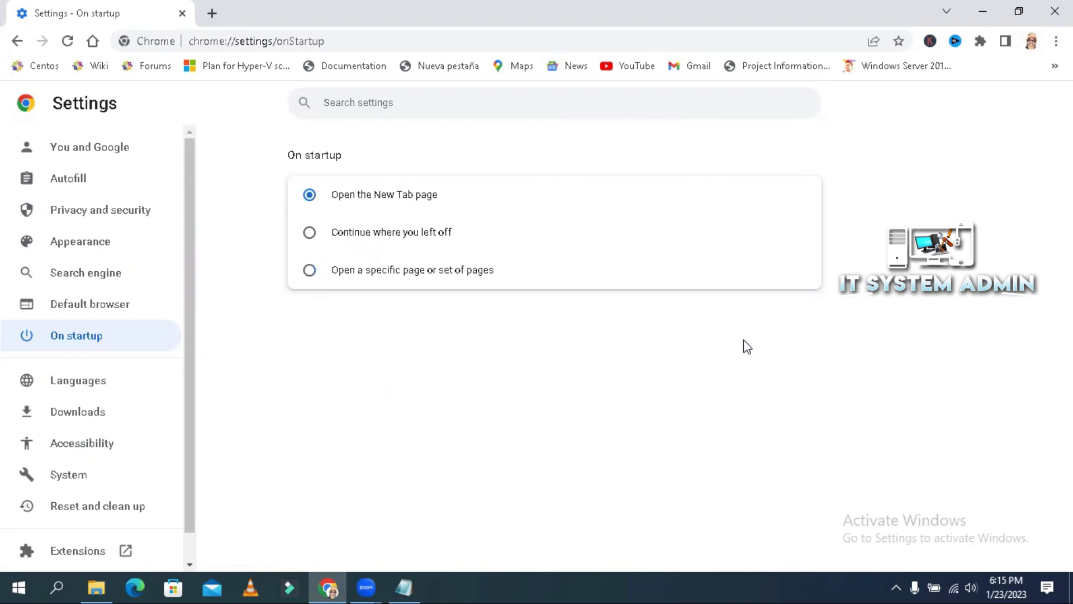
# Copy the itsystemadmin.net address from a new tab's address bar, then close that tab.
pyautogui.click(213, 14)
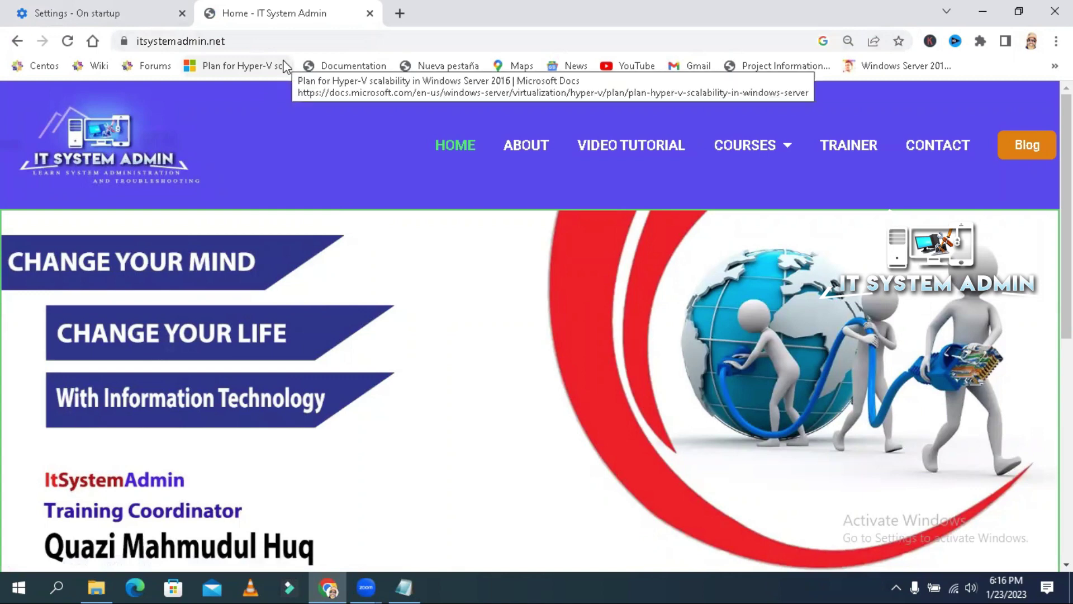
pyautogui.click(237, 42)
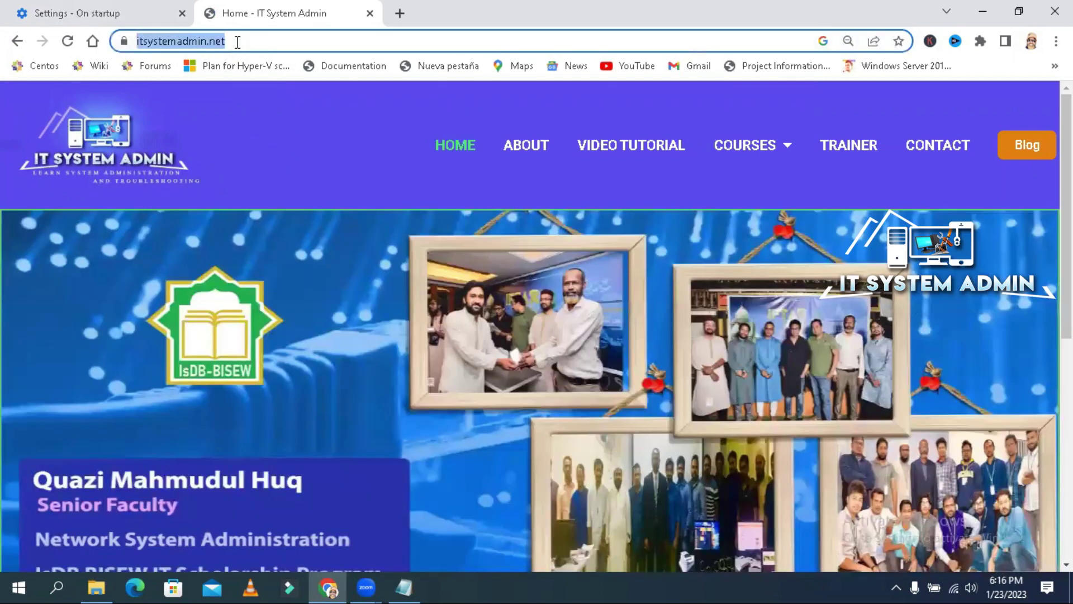
pyautogui.moveTo(238, 42); pyautogui.dragTo(237, 42)
pyautogui.click(237, 42)
pyautogui.rightClick(219, 42)
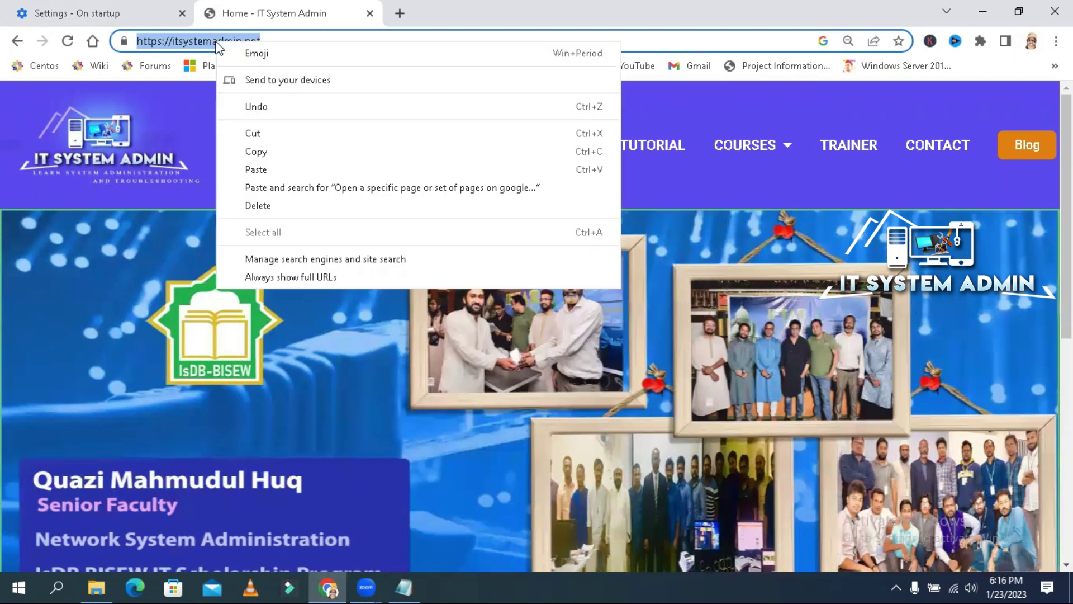
pyautogui.click(269, 154)
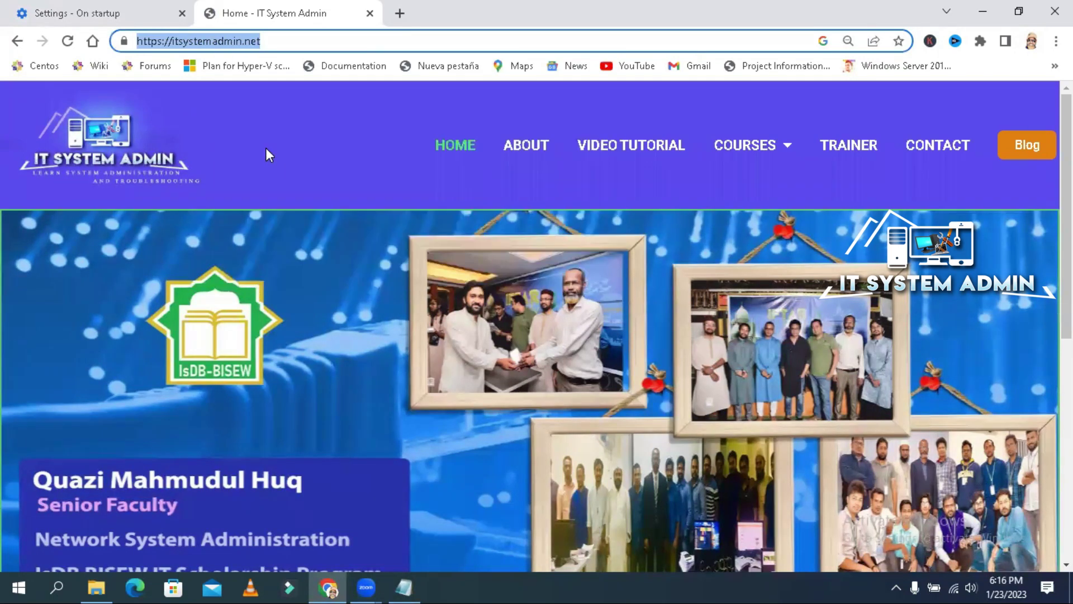
pyautogui.click(372, 14)
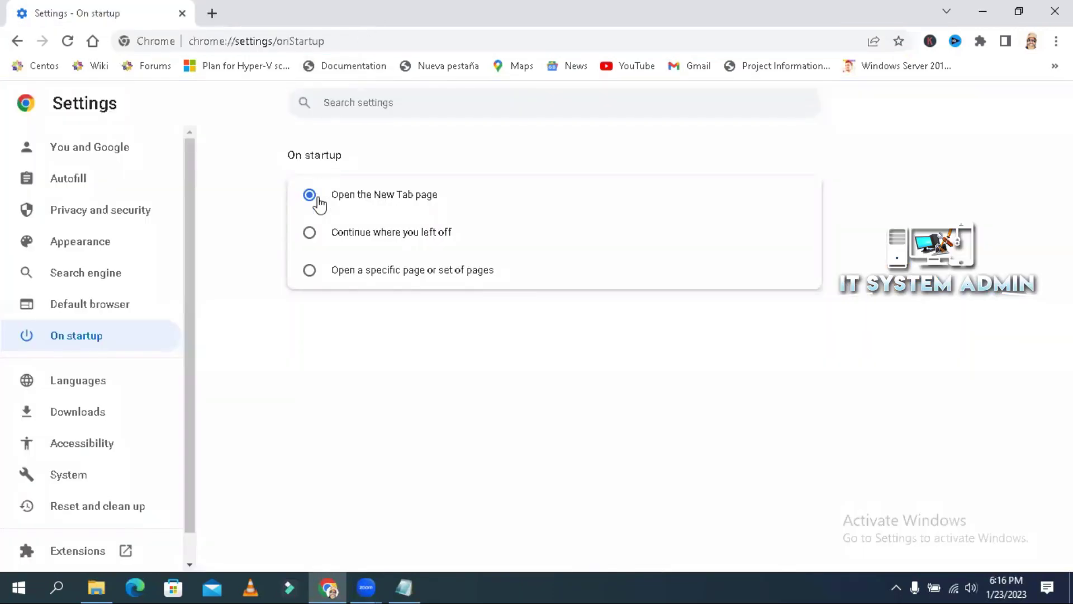
pyautogui.click(404, 275)
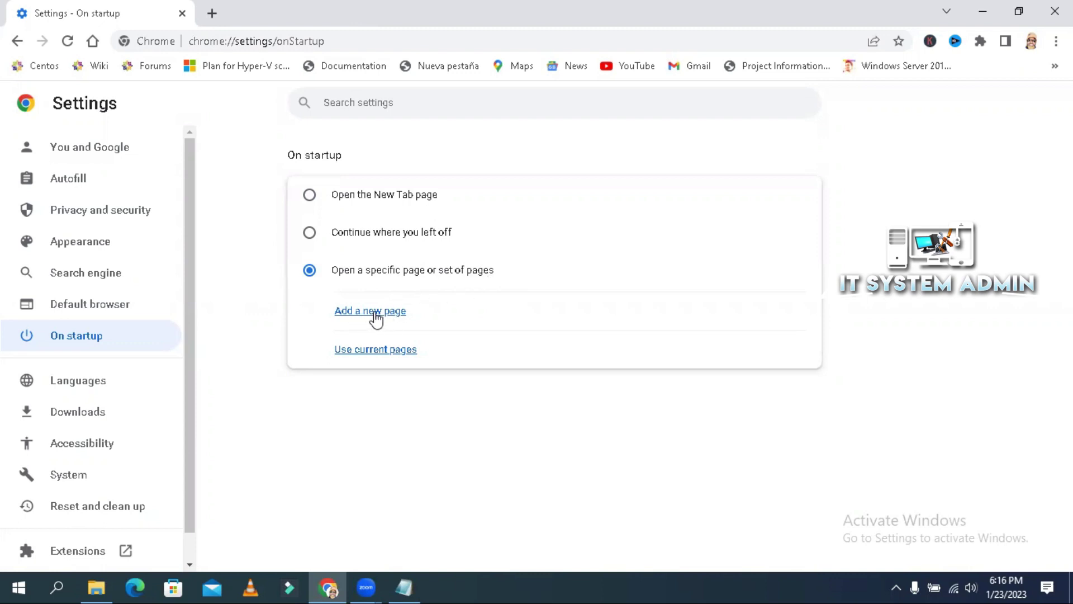
pyautogui.click(379, 316)
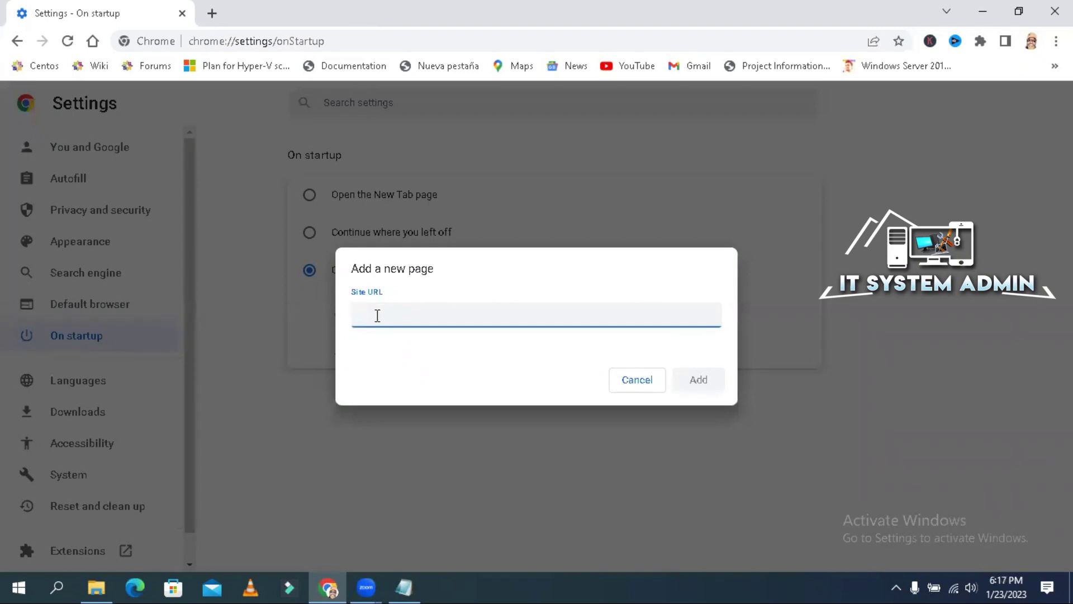
pyautogui.rightClick(377, 316)
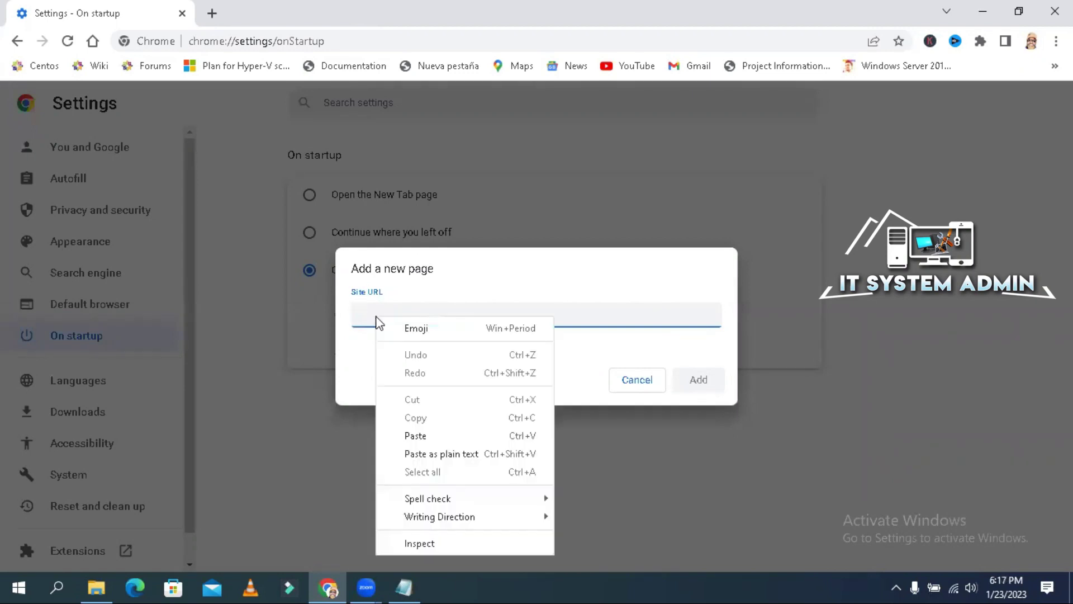
pyautogui.click(416, 435)
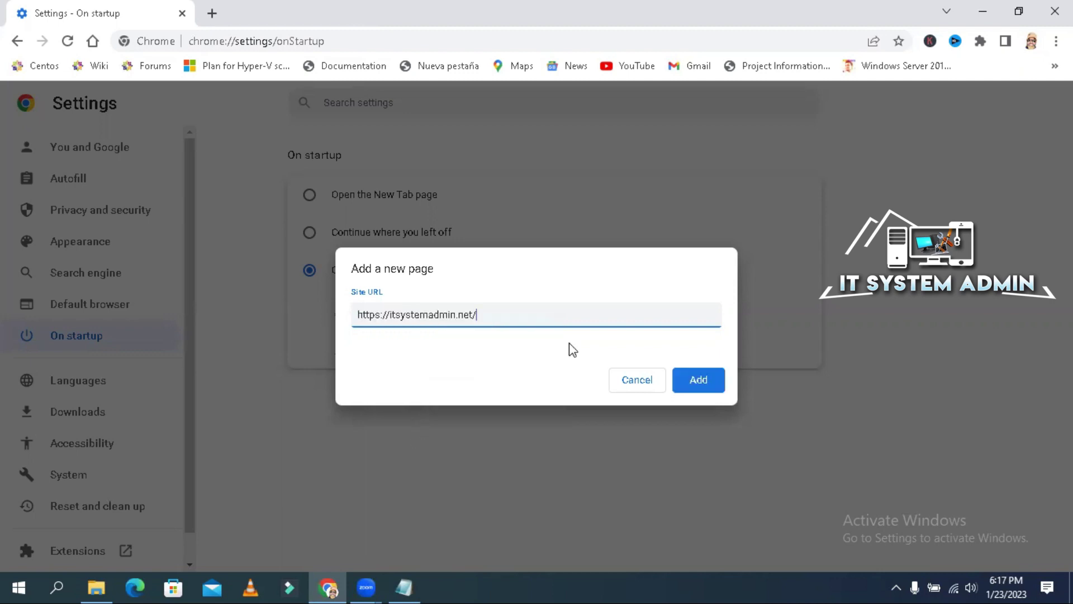
pyautogui.click(697, 382)
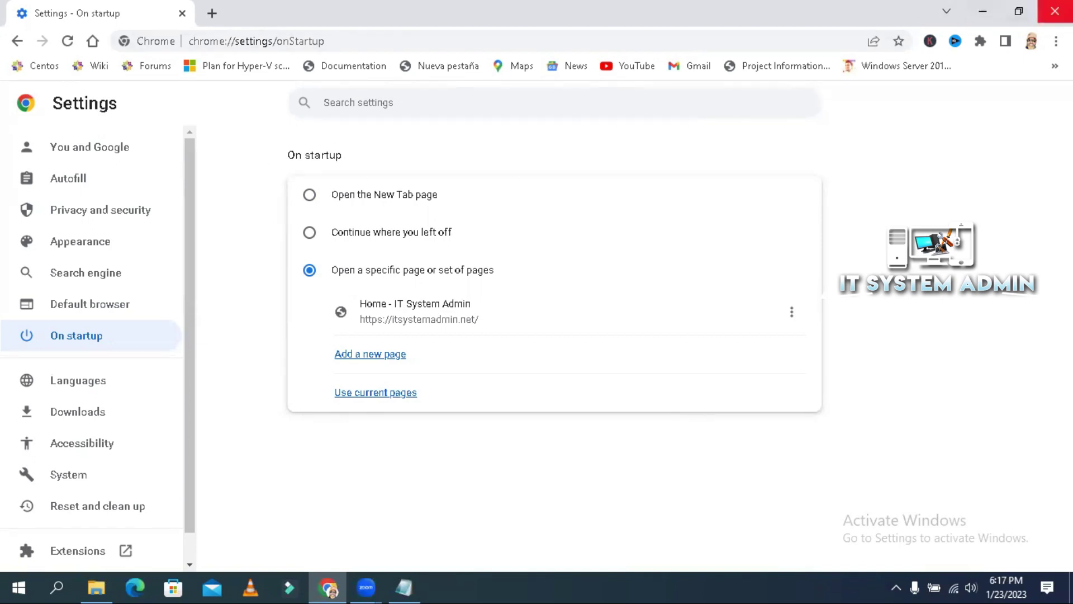
# Close the Chrome window to return to the Windows desktop.
pyautogui.click(1055, 10)
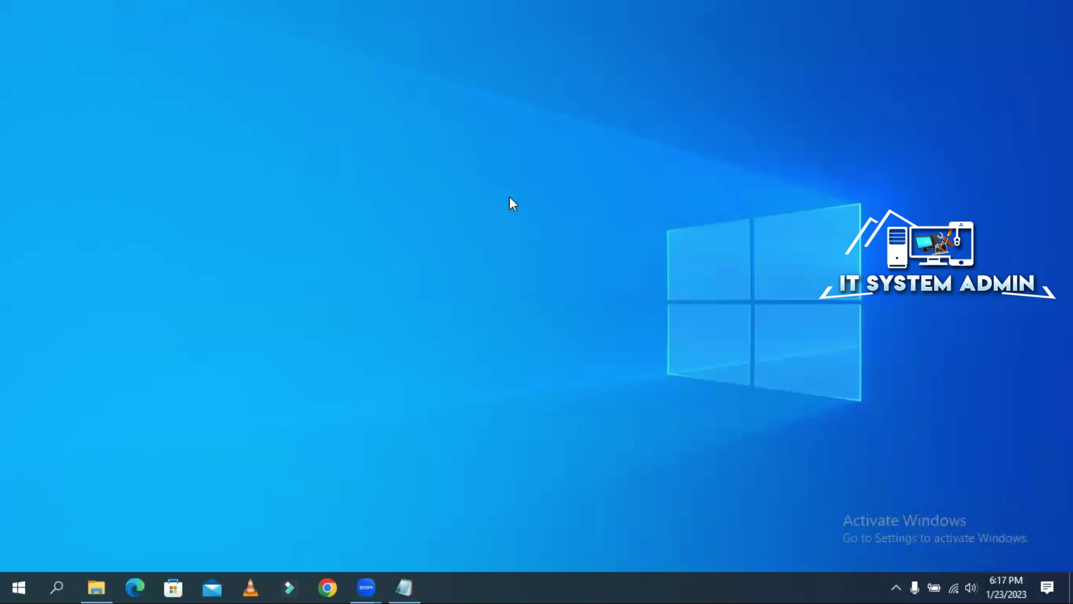